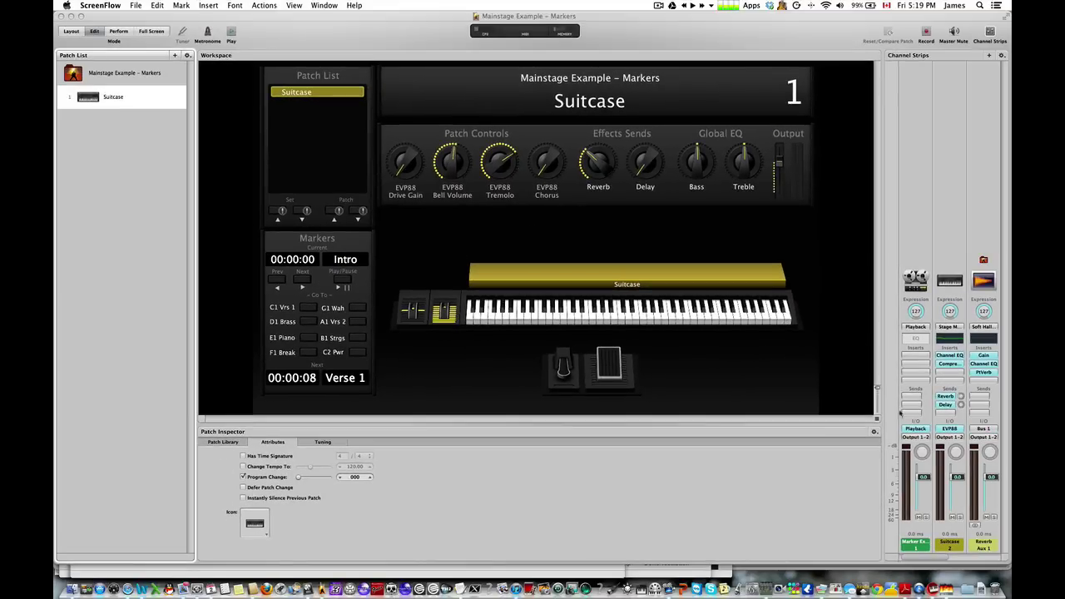
- Open the MidiKeys on-screen keyboard, then bring up the MidiKeys 1.8 download page in Safari
{"action": "left_click", "coordinate": [933, 589]}
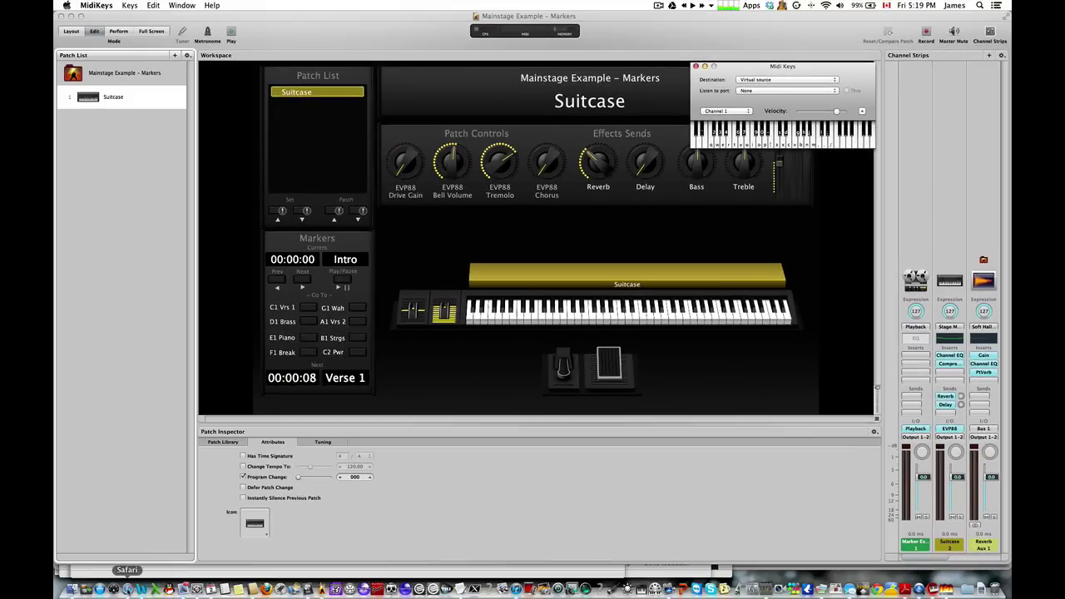
{"action": "left_click", "coordinate": [127, 588]}
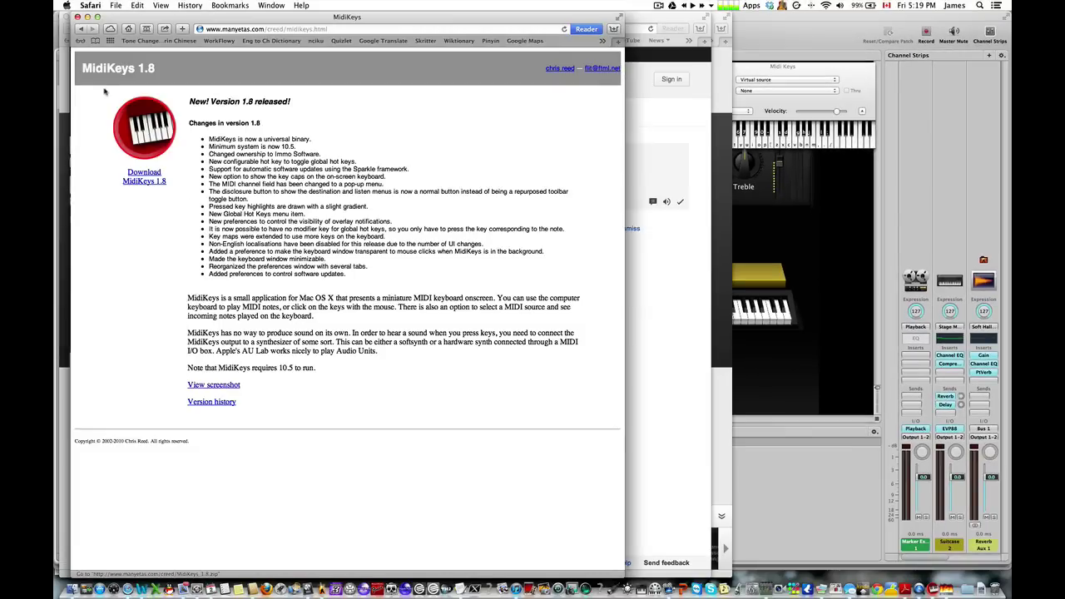
- Return to the midikeys osx search results, reopen the MidiKeys page, then go back to MainStage
{"action": "left_click", "coordinate": [81, 30]}
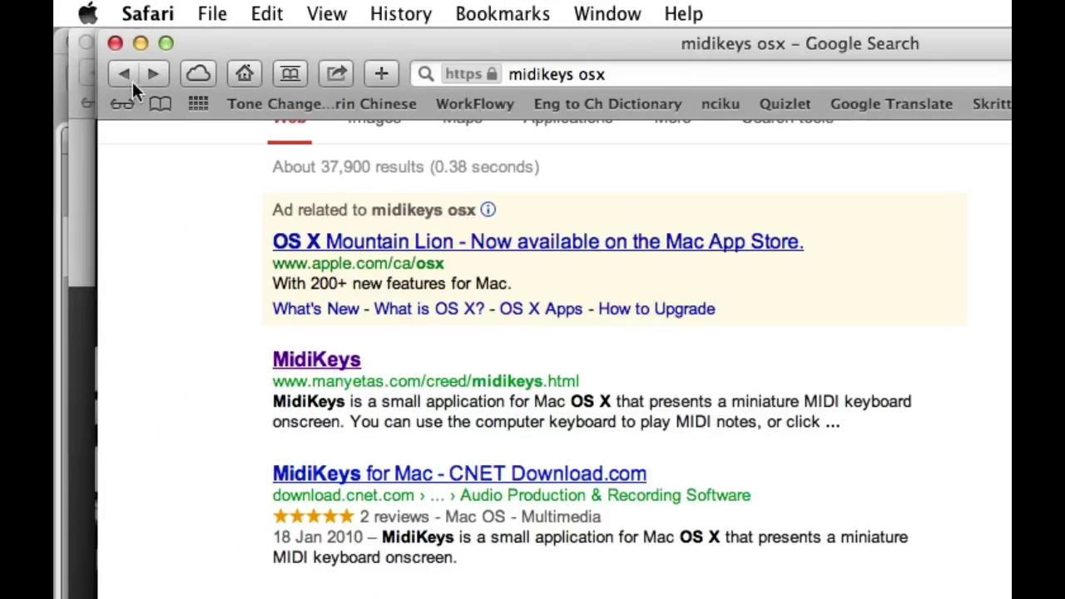
{"action": "left_click", "coordinate": [188, 173]}
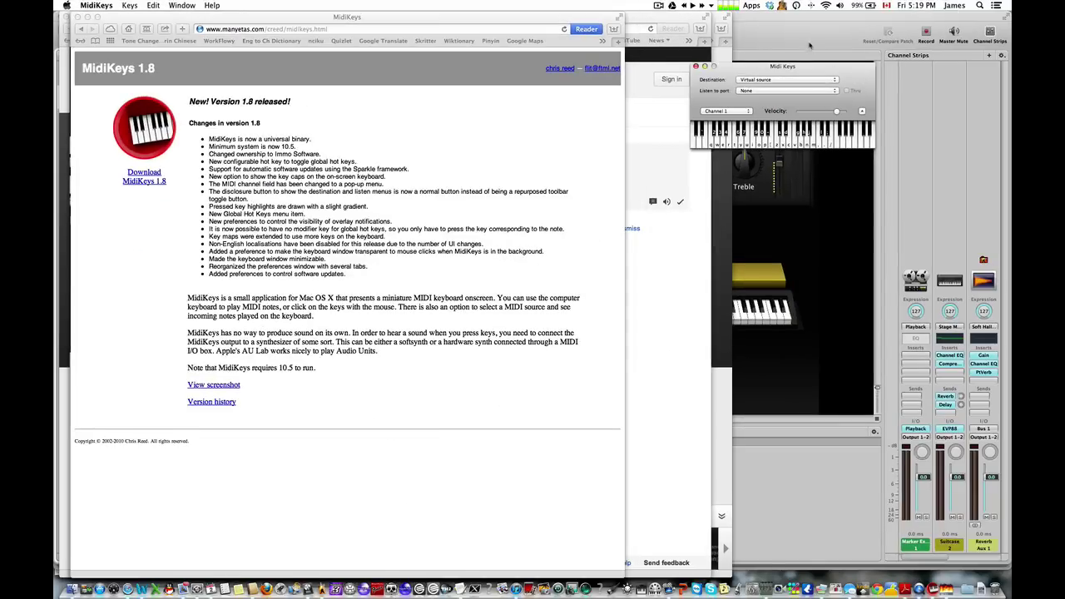
{"action": "left_click", "coordinate": [807, 39]}
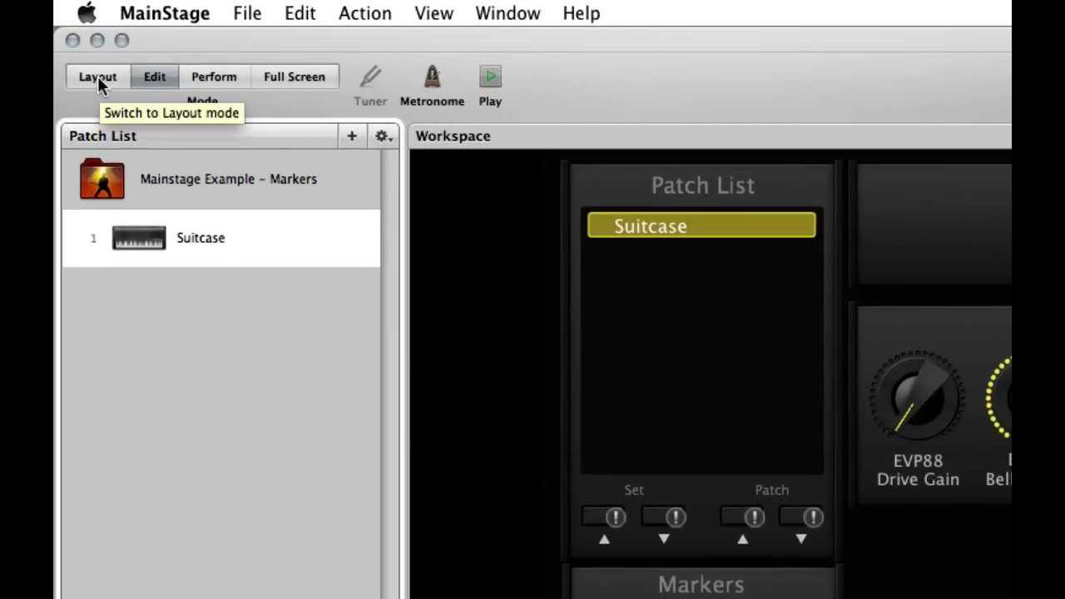
- In Layout mode, select the Markers panel's Prev control and engage Learn for its hardware input
{"action": "left_click", "coordinate": [72, 31]}
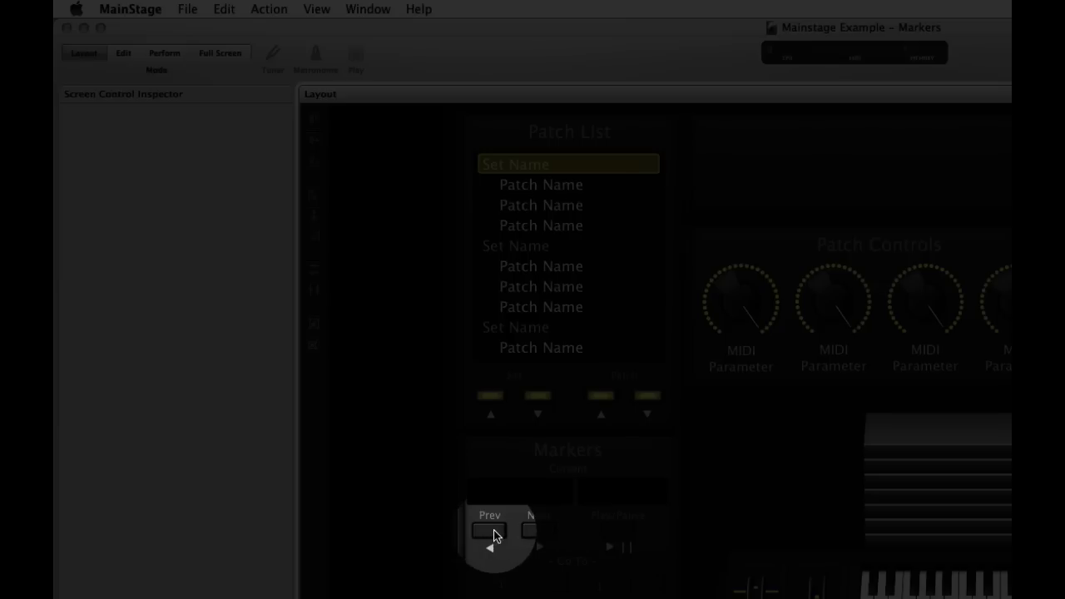
{"action": "left_click", "coordinate": [493, 532]}
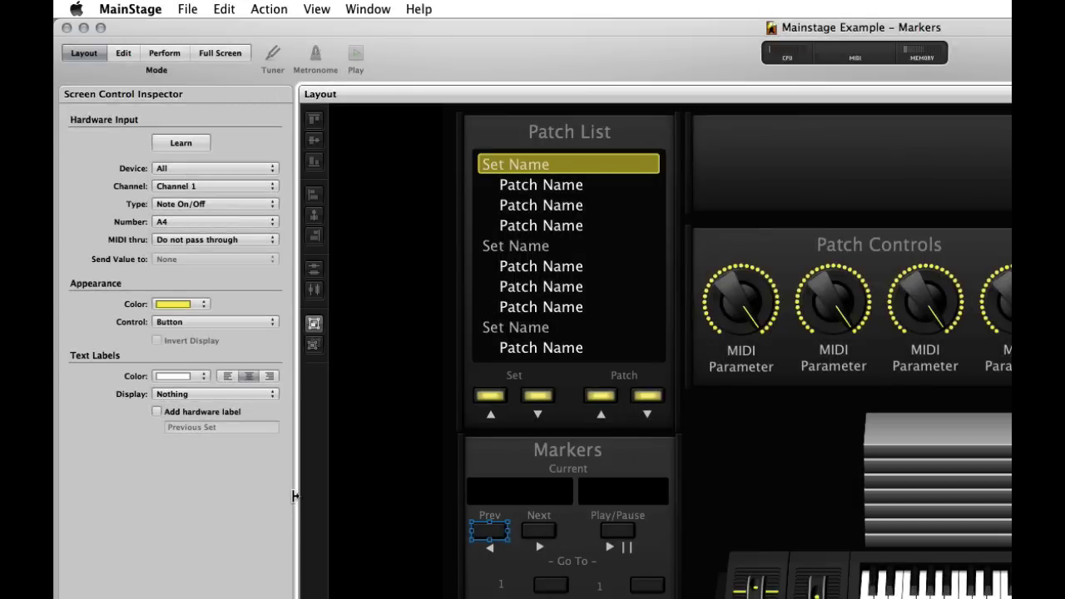
{"action": "left_click", "coordinate": [182, 143]}
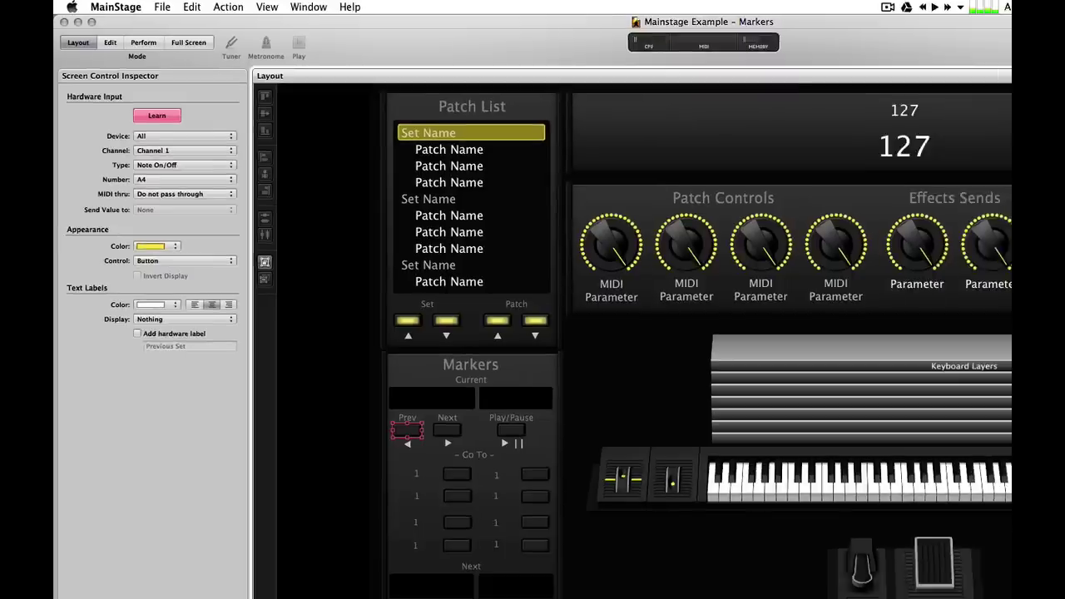
- Confirm MidiKeys sends to Virtual source as its destination and check its MIDI channel is 1
{"action": "left_click", "coordinate": [932, 587]}
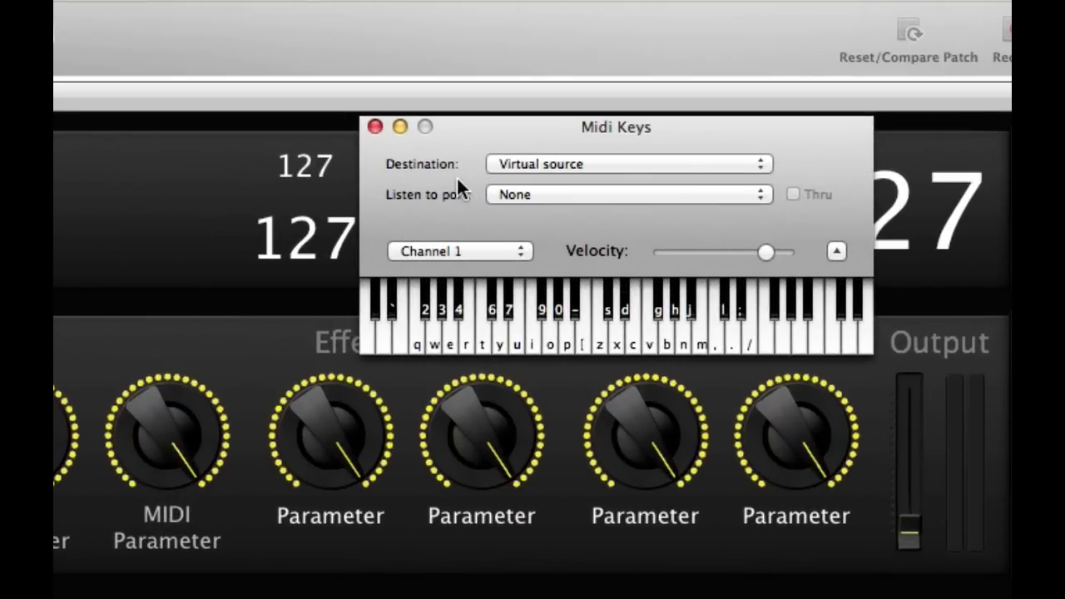
{"action": "left_click", "coordinate": [762, 161]}
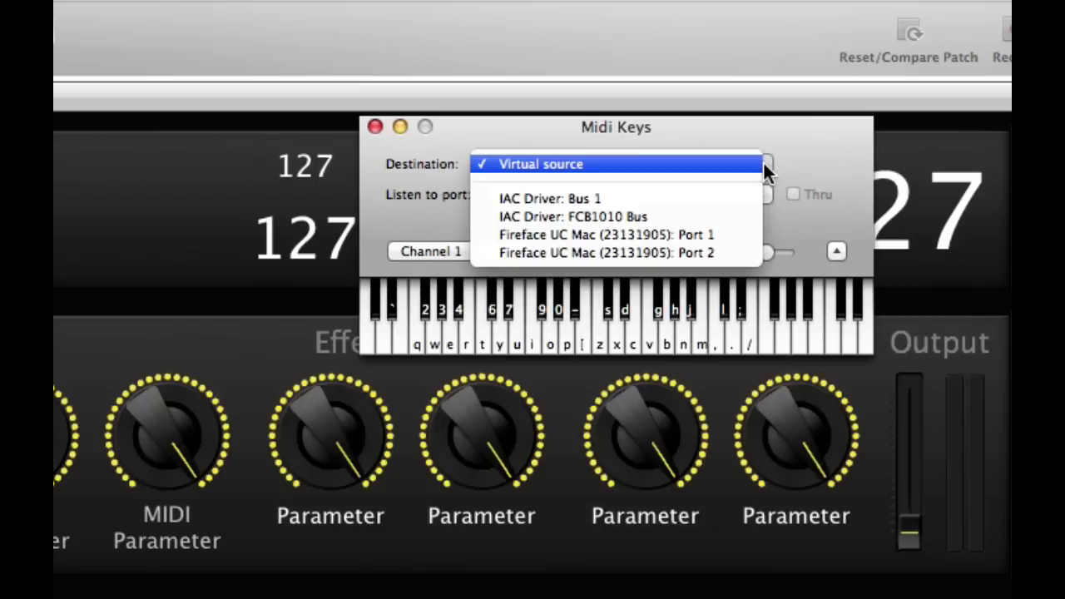
{"action": "left_click", "coordinate": [822, 154]}
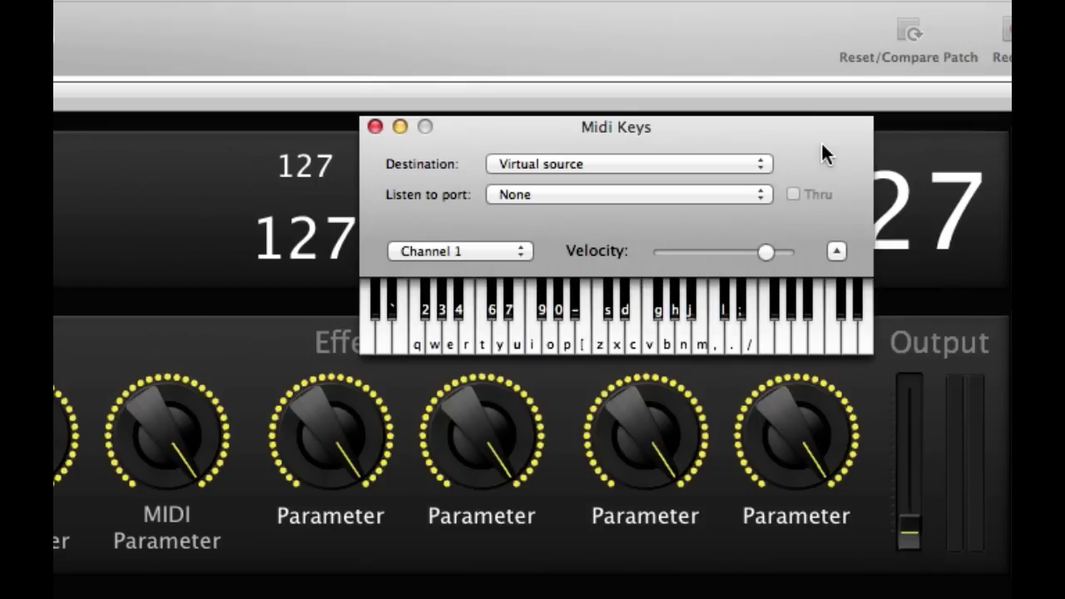
{"action": "left_click", "coordinate": [518, 249]}
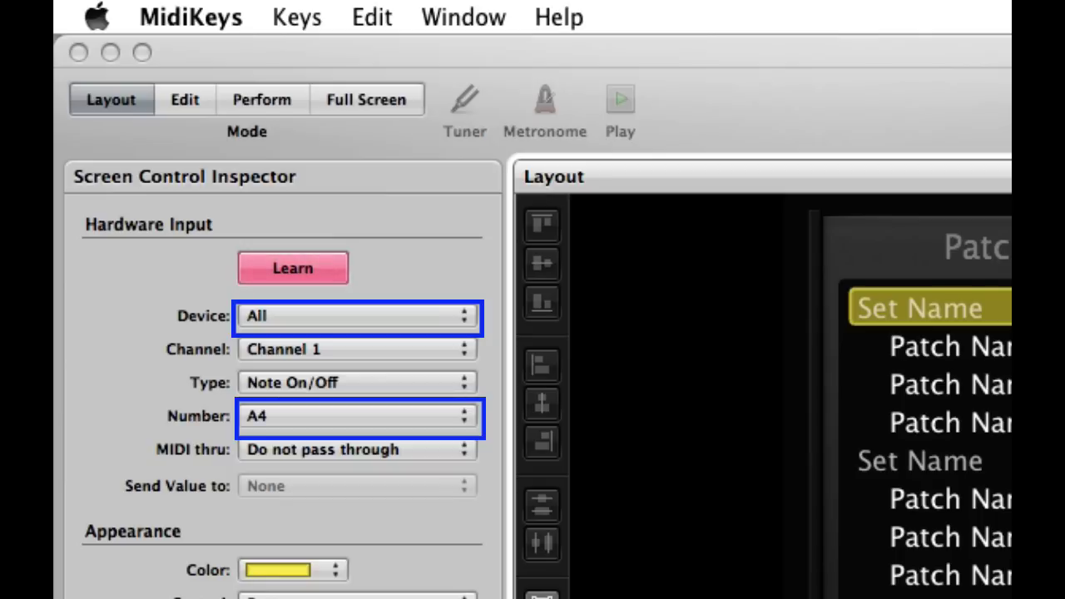
- Teach the control a MidiKeys note, trying C4 and D4 before settling on A2
{"action": "key", "text": "z"}
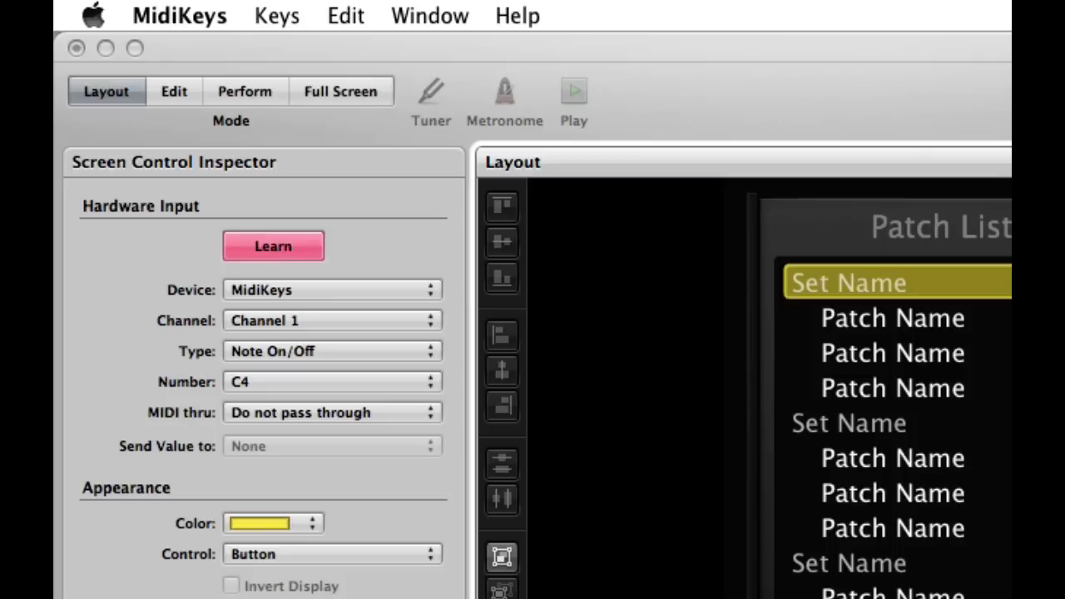
{"action": "key", "text": "super+Tab"}
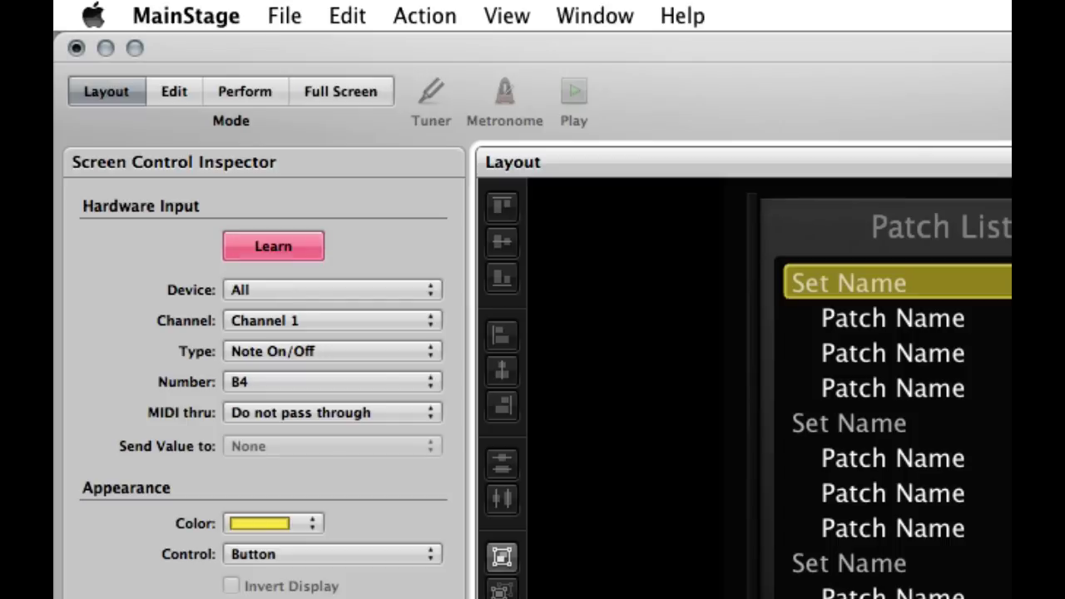
{"action": "key", "text": "super+Tab"}
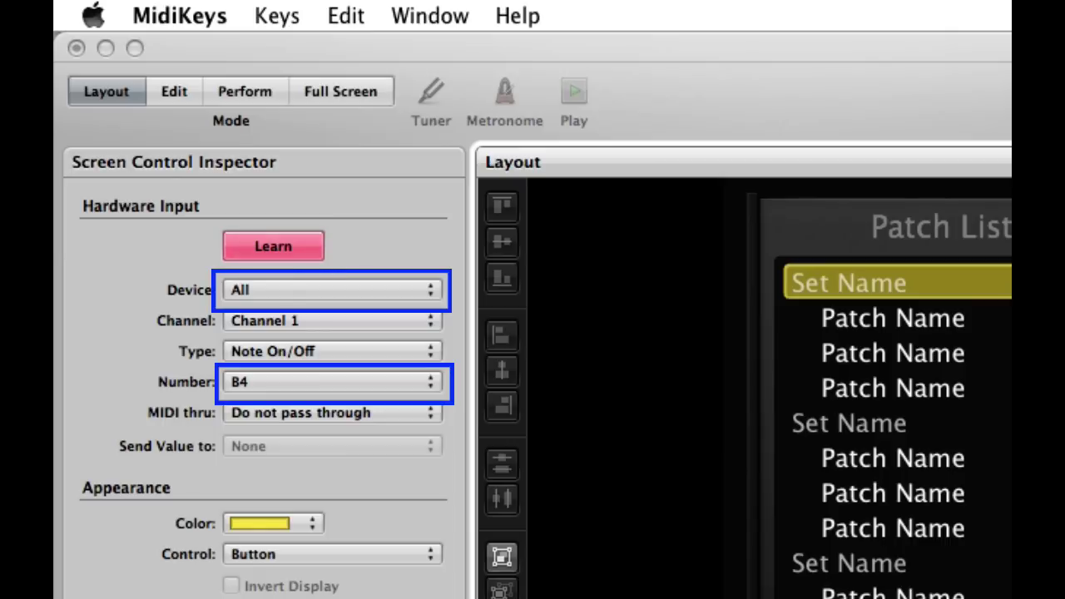
{"action": "key", "text": "s"}
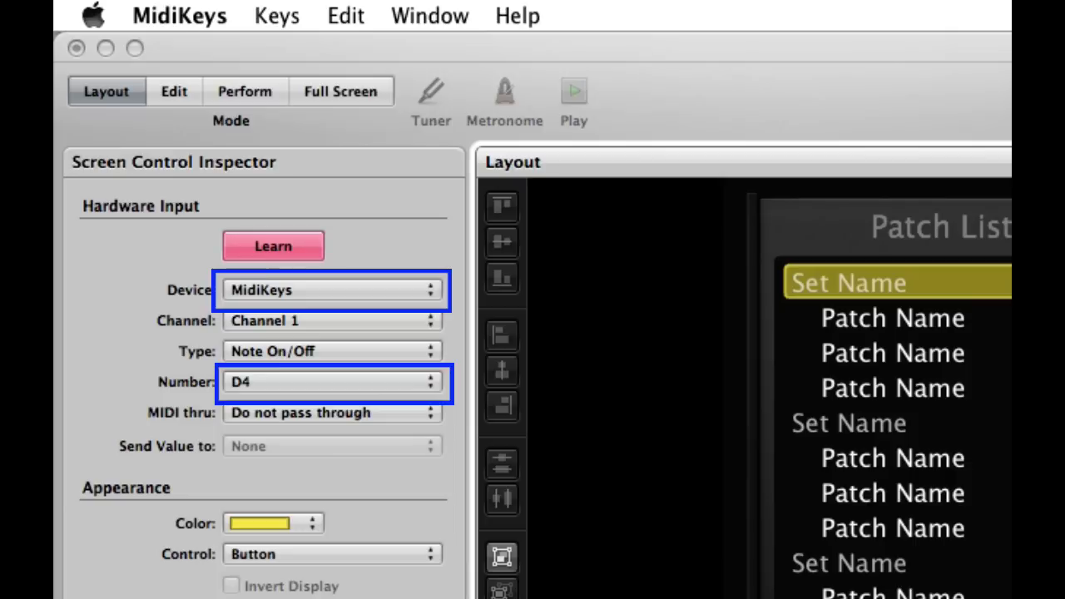
{"action": "key", "text": "super+Tab"}
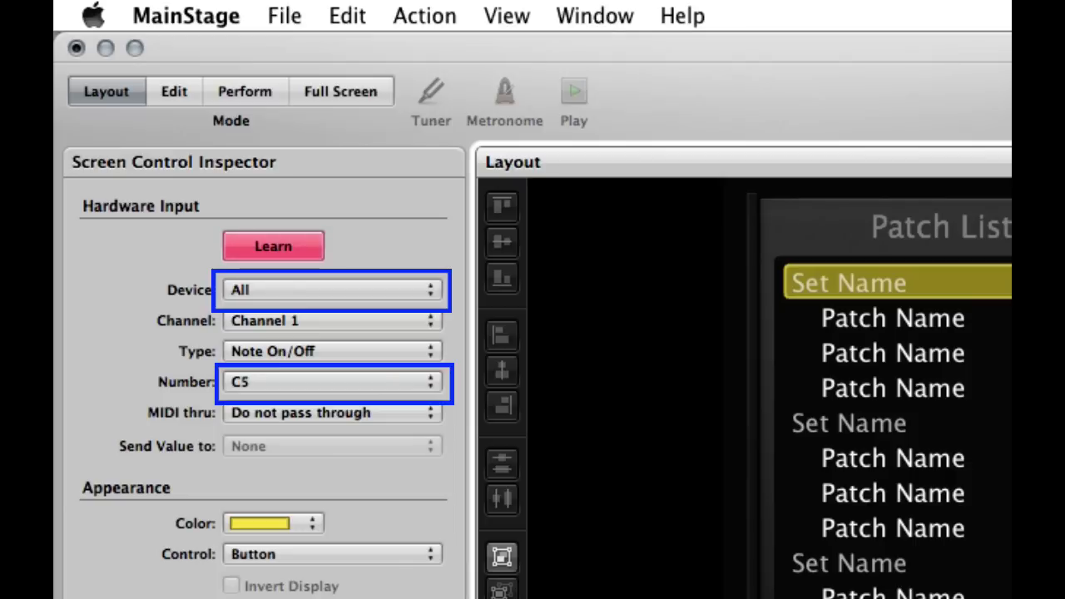
{"action": "key", "text": "super+Tab"}
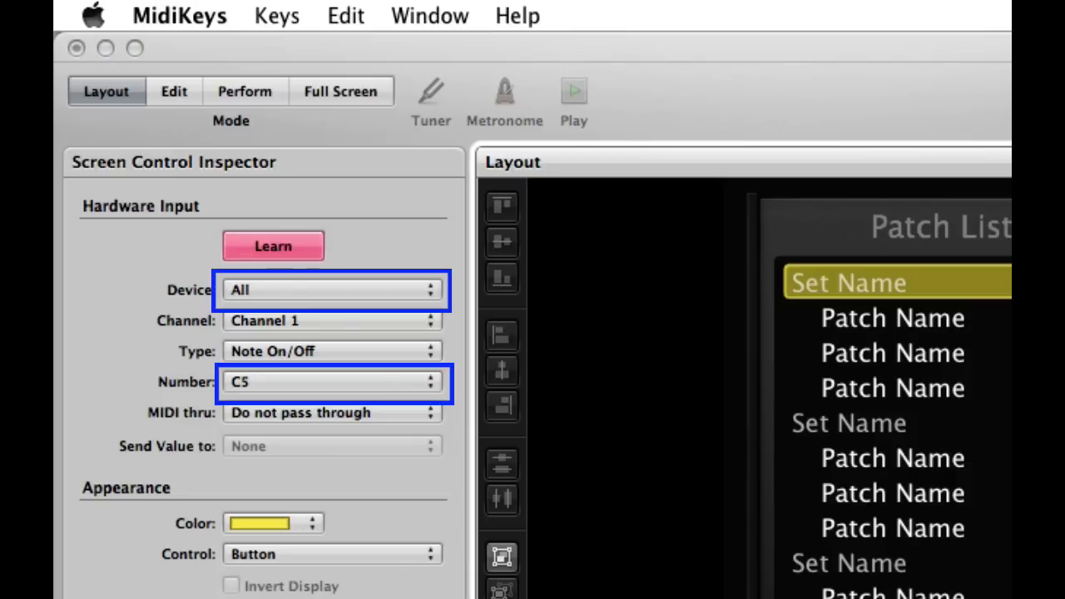
{"action": "key", "text": "n"}
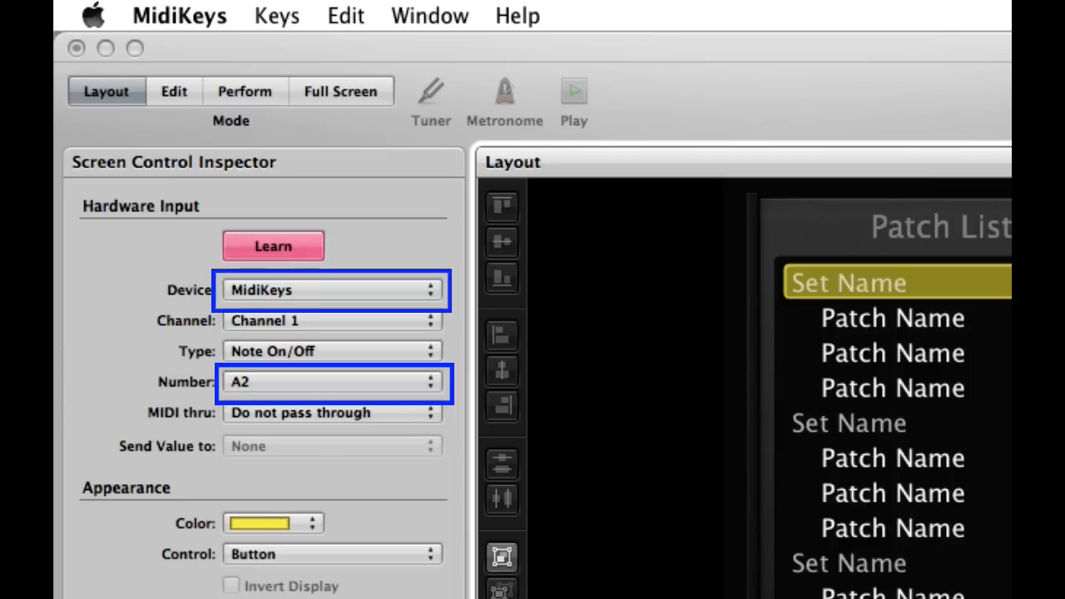
- Stop learning by switching to Edit mode, dismiss the overlapping objects warning, and reopen MidiKeys
{"action": "left_click", "coordinate": [881, 102]}
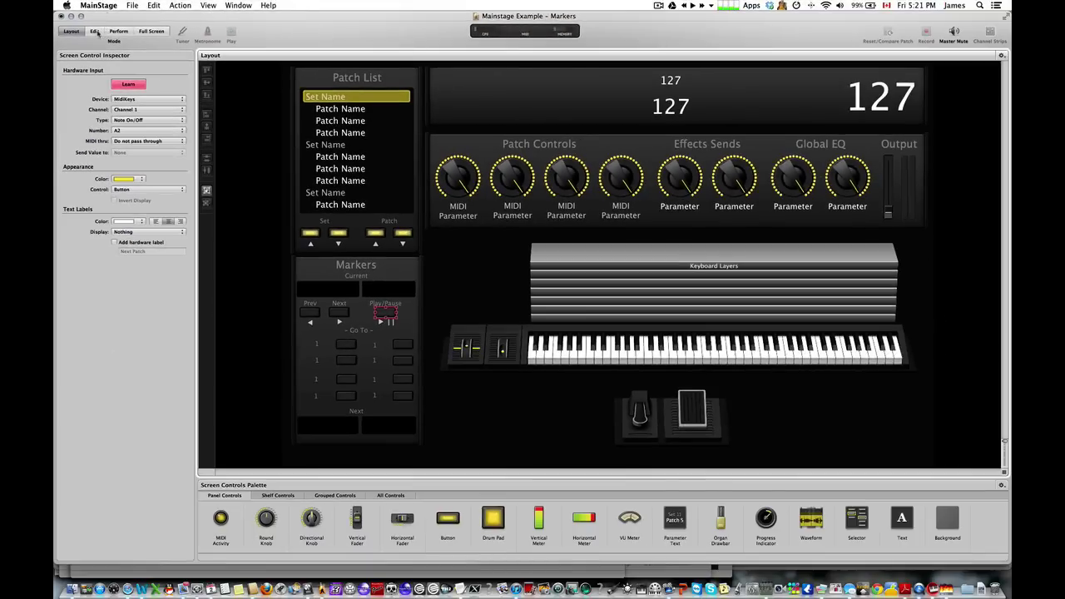
{"action": "left_click", "coordinate": [95, 32]}
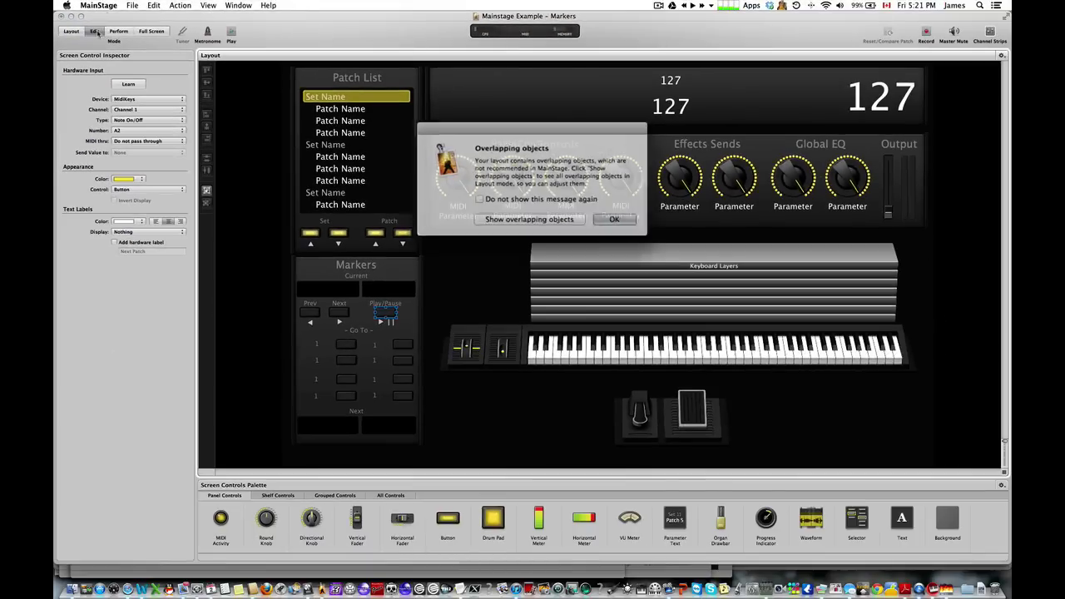
{"action": "left_click", "coordinate": [607, 217]}
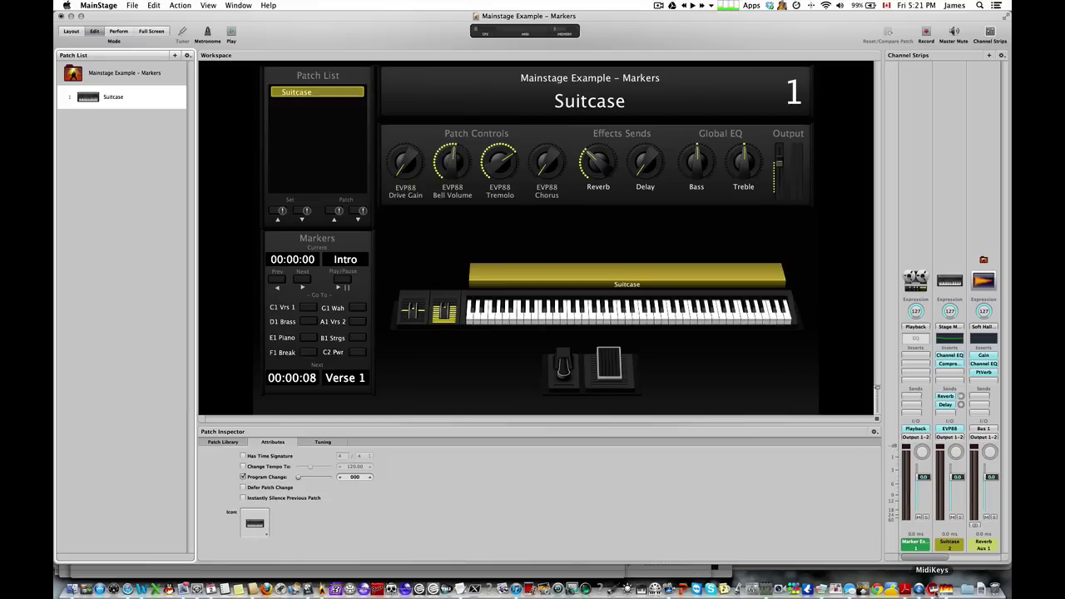
{"action": "left_click", "coordinate": [931, 588]}
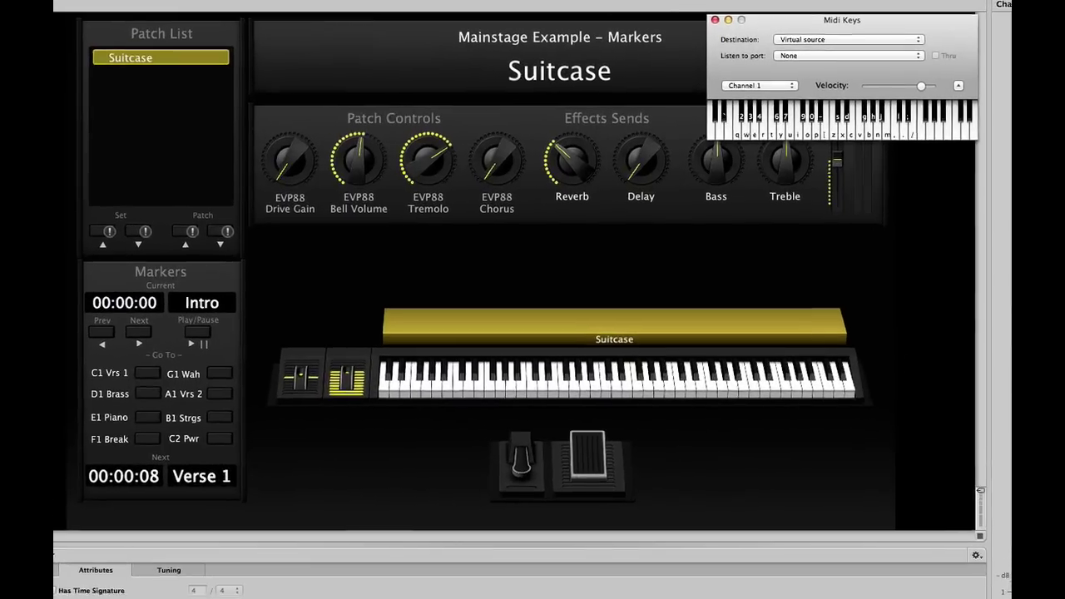
- Play and pause with P, then step markers through Brass, Piano, Break, WhGuitr, Strings to Power
{"action": "key", "text": "p"}
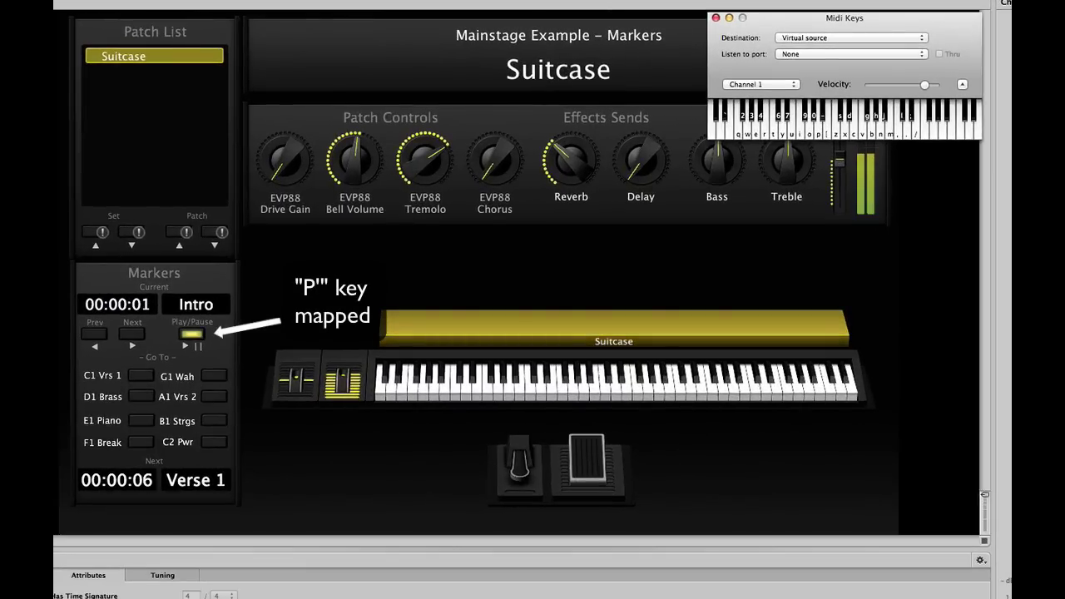
{"action": "key", "text": "p"}
{"action": "key", "text": "p"}
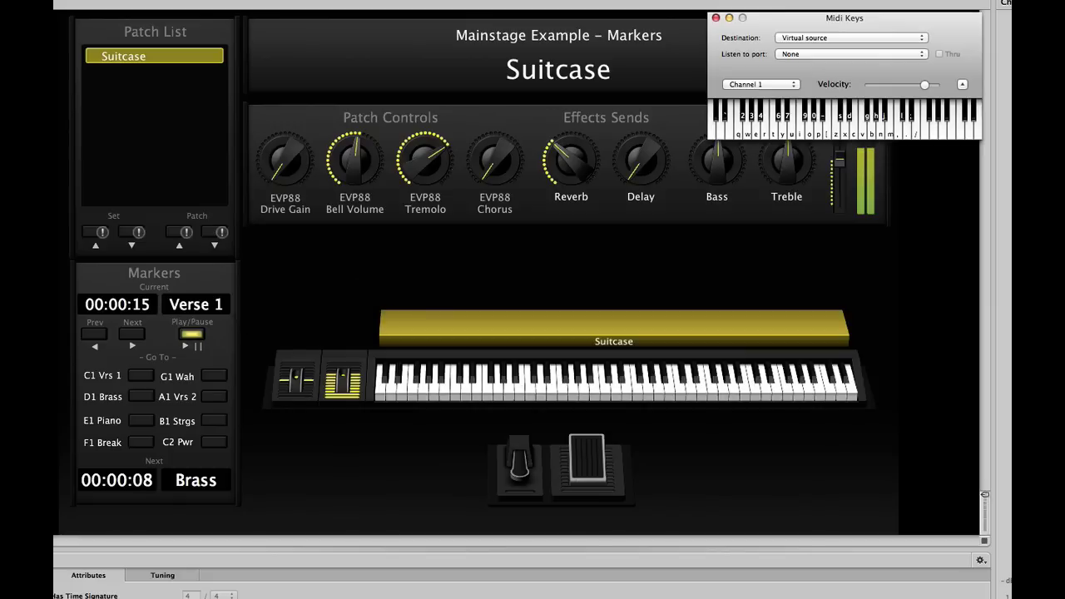
{"action": "key", "text": "greater"}
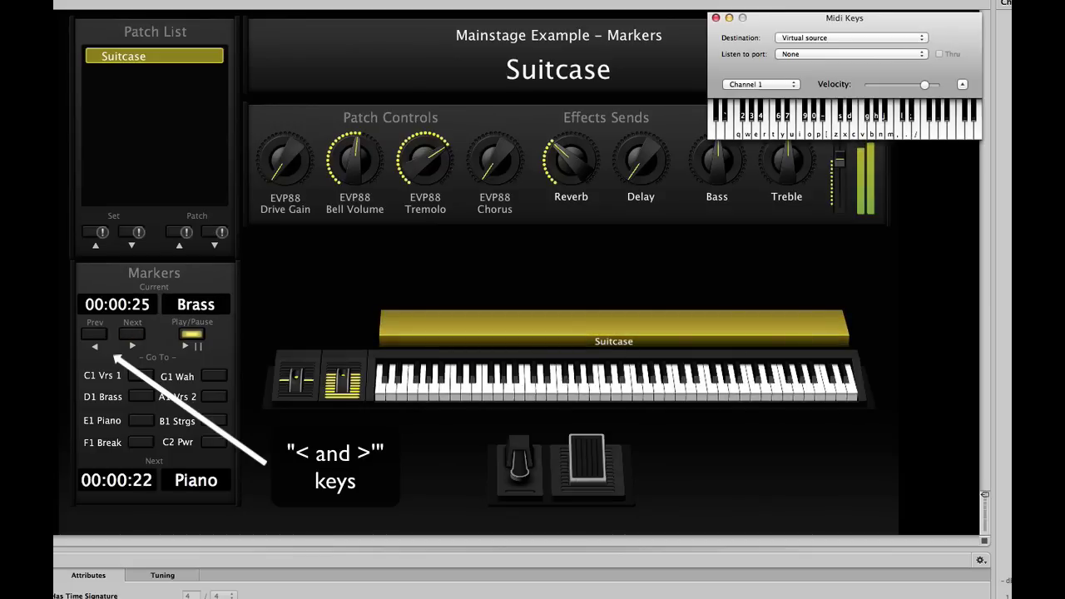
{"action": "key", "text": "greater"}
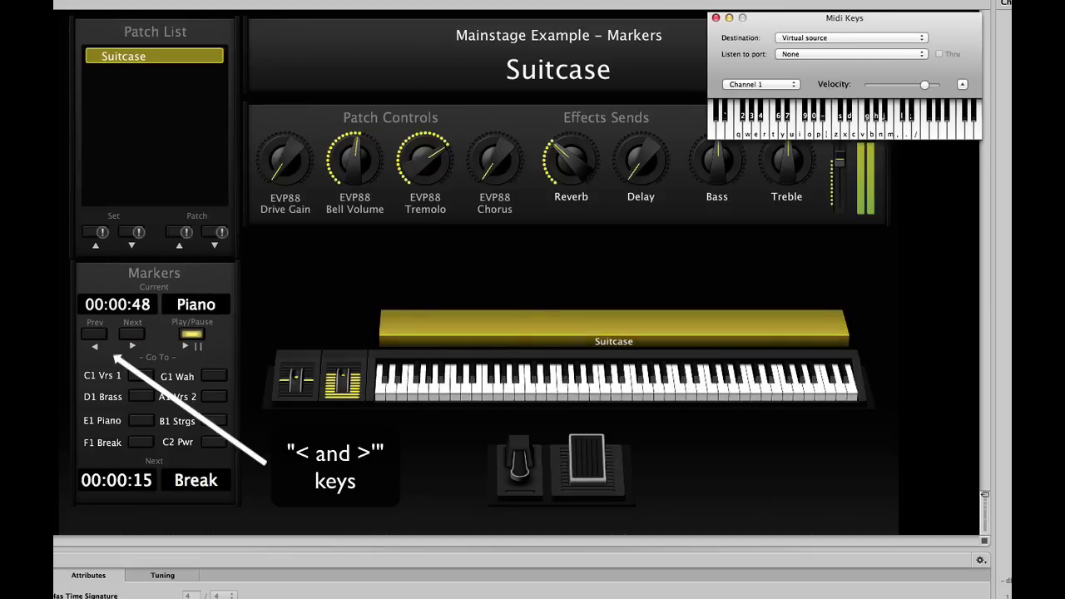
{"action": "key", "text": "greater"}
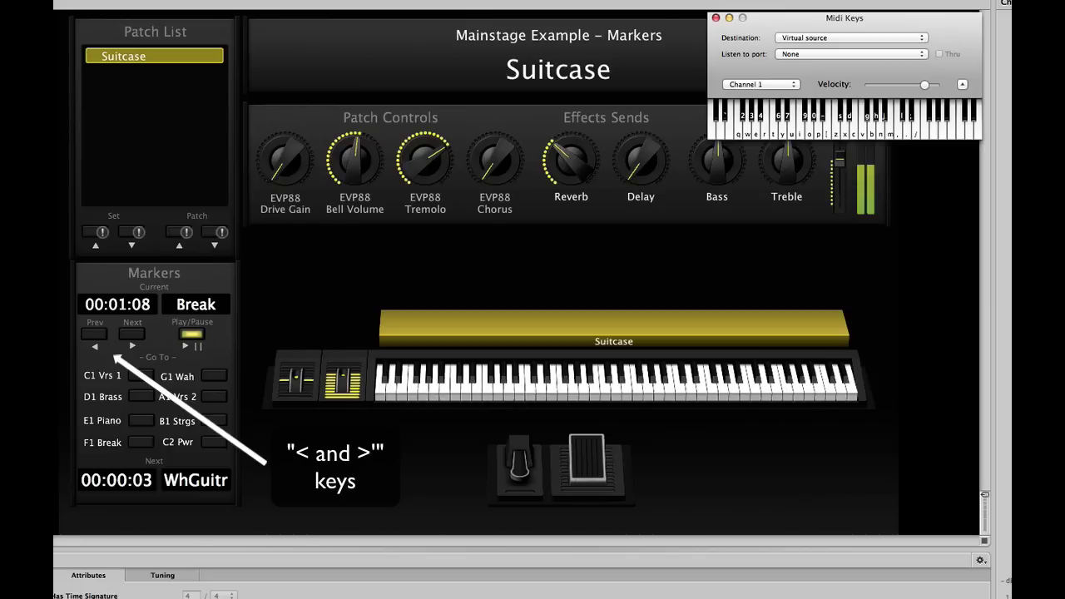
{"action": "key", "text": "less"}
{"action": "key", "text": "less"}
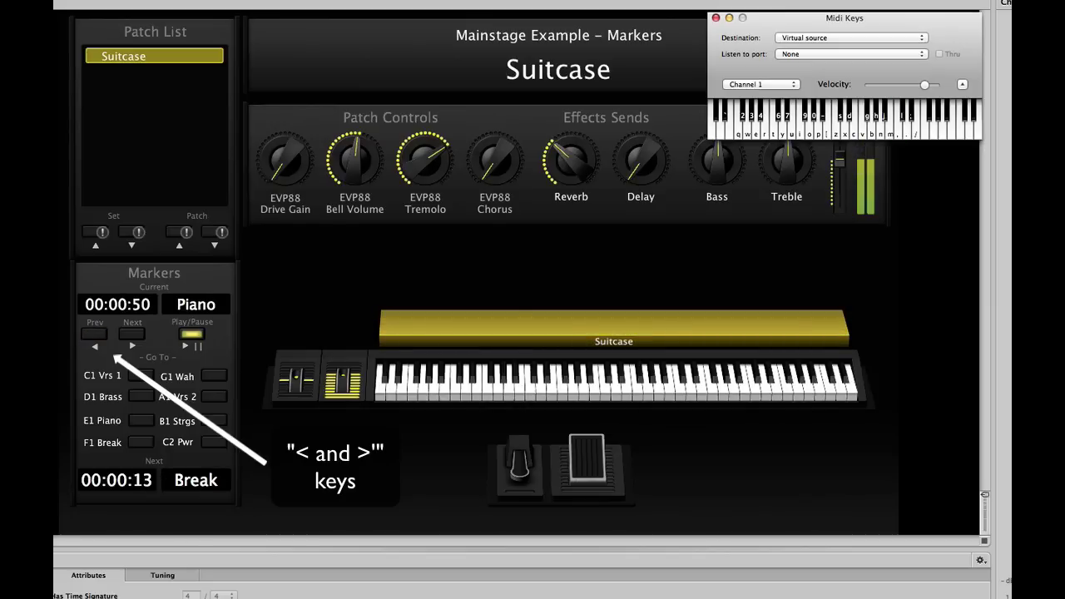
{"action": "key", "text": "greater"}
{"action": "key", "text": "greater"}
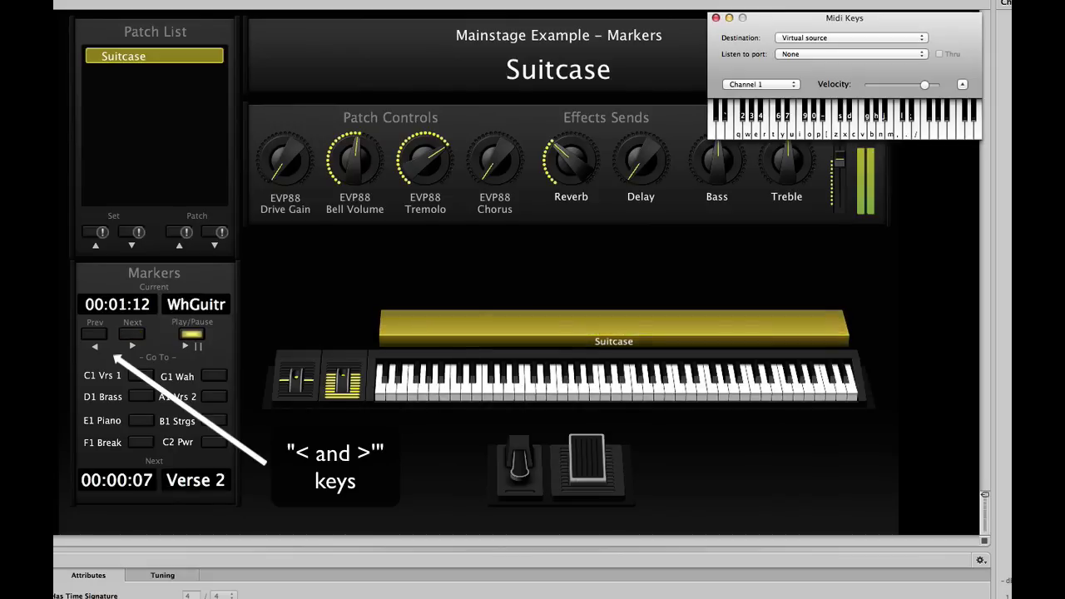
{"action": "key", "text": "greater"}
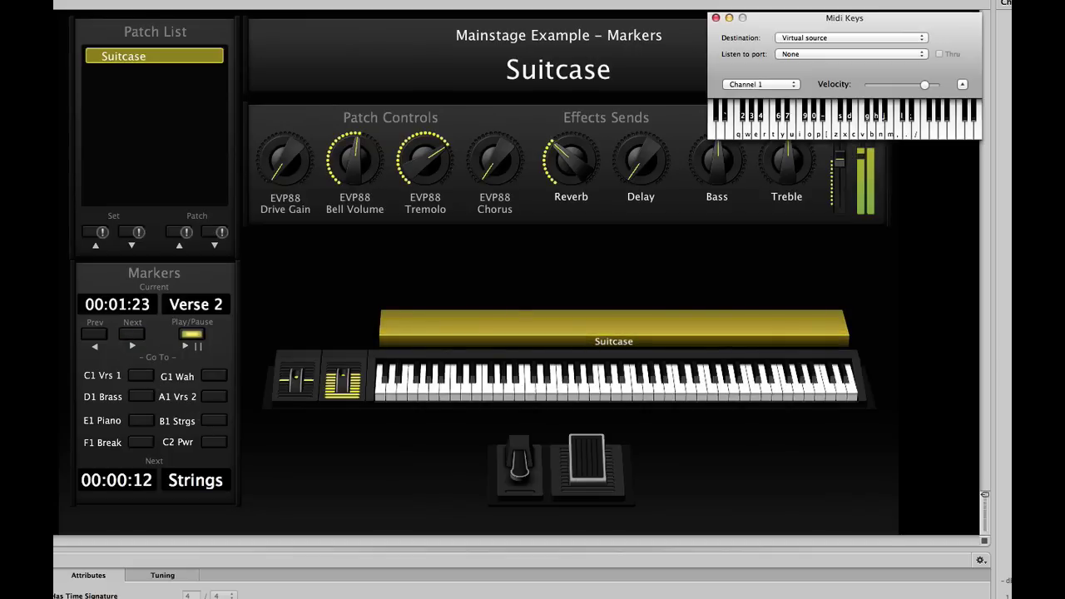
{"action": "key", "text": "greater"}
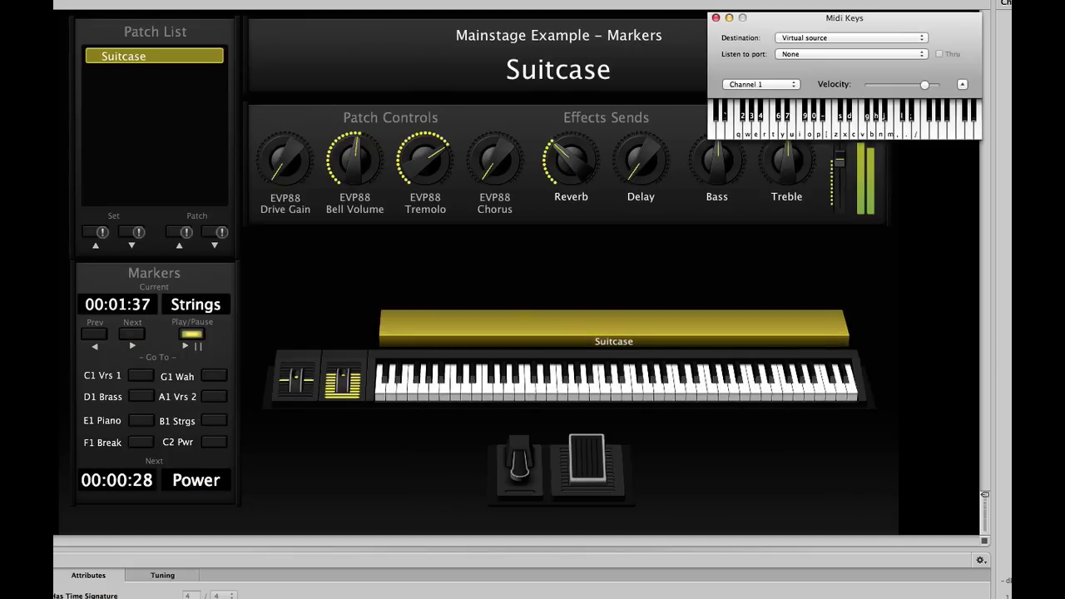
{"action": "key", "text": "greater"}
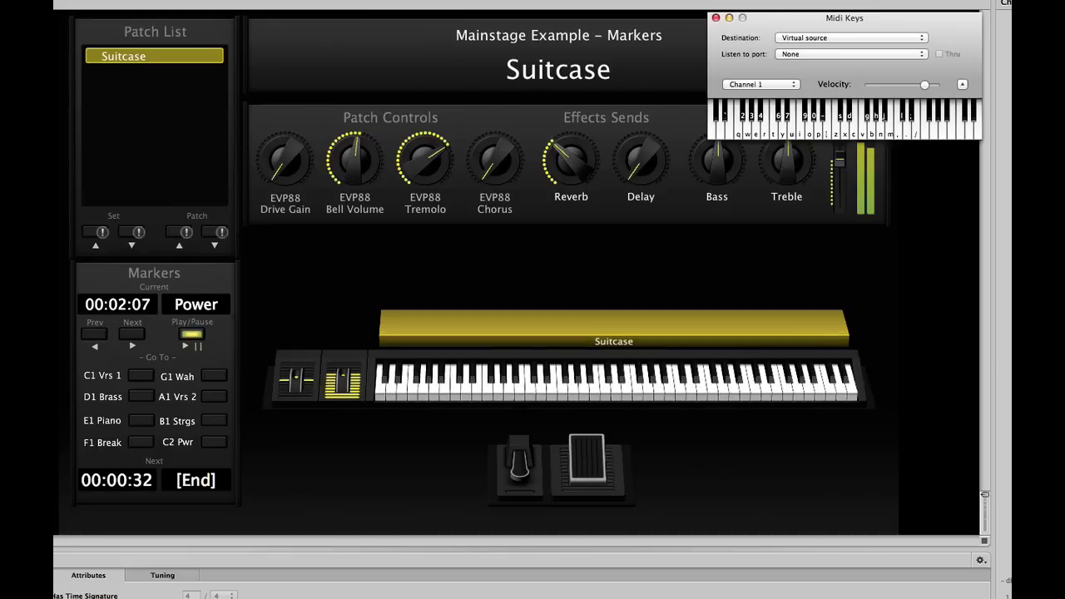